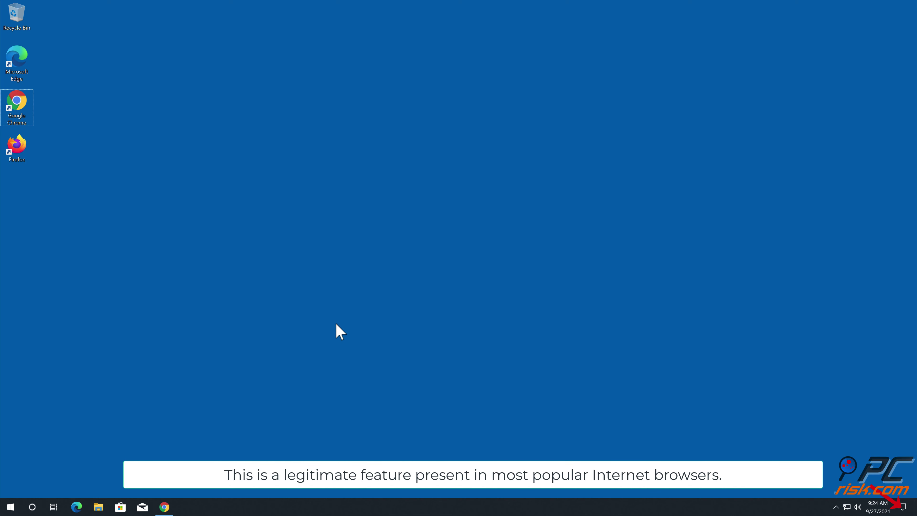
Bring up Chrome on onemacusa.com, allow its notification request, and close the Chrome window
left_click(165, 507)
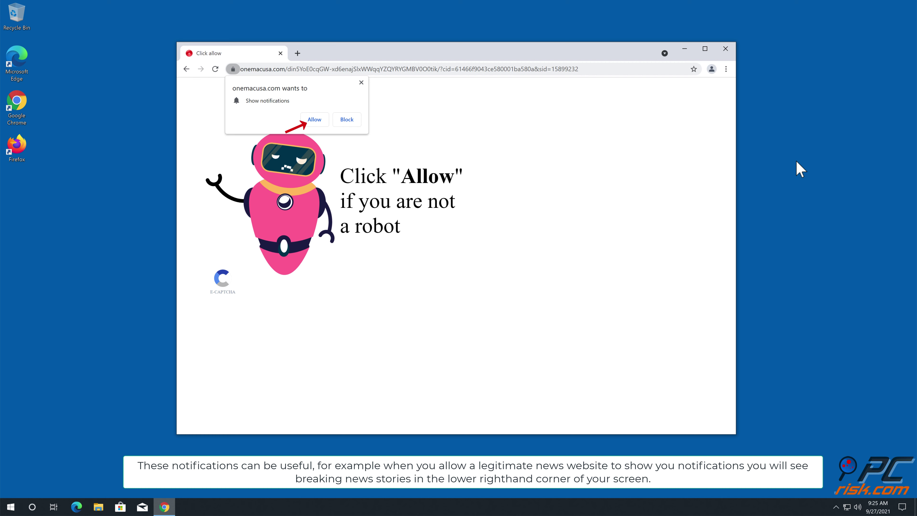
left_click(314, 120)
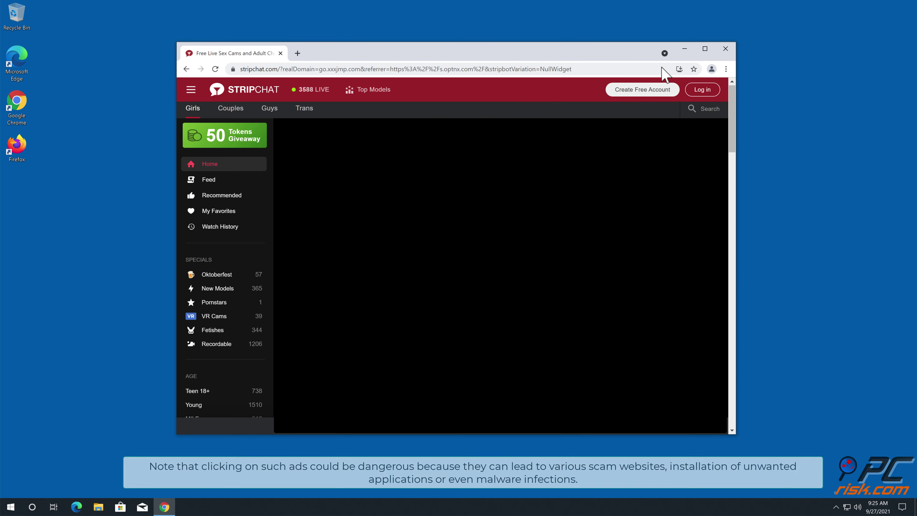
left_click(727, 51)
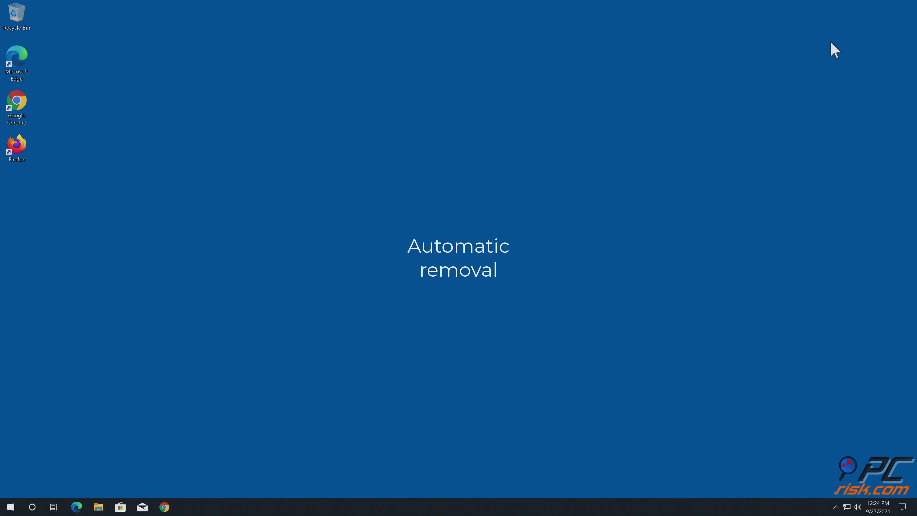
double_click(21, 103)
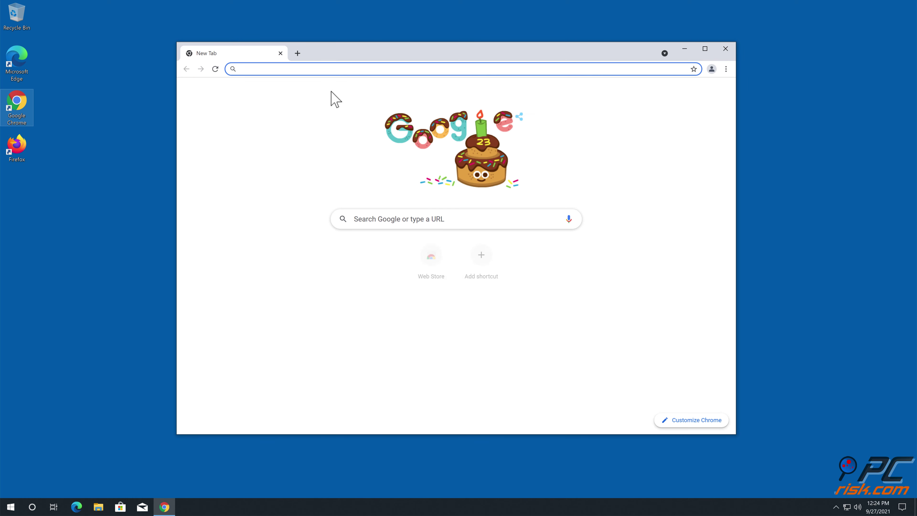
type("www.comboc")
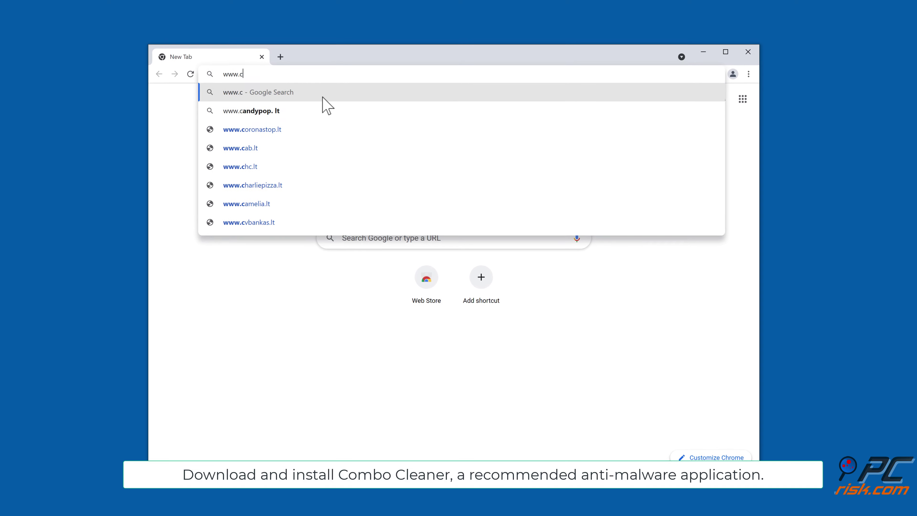
type("leaner.com")
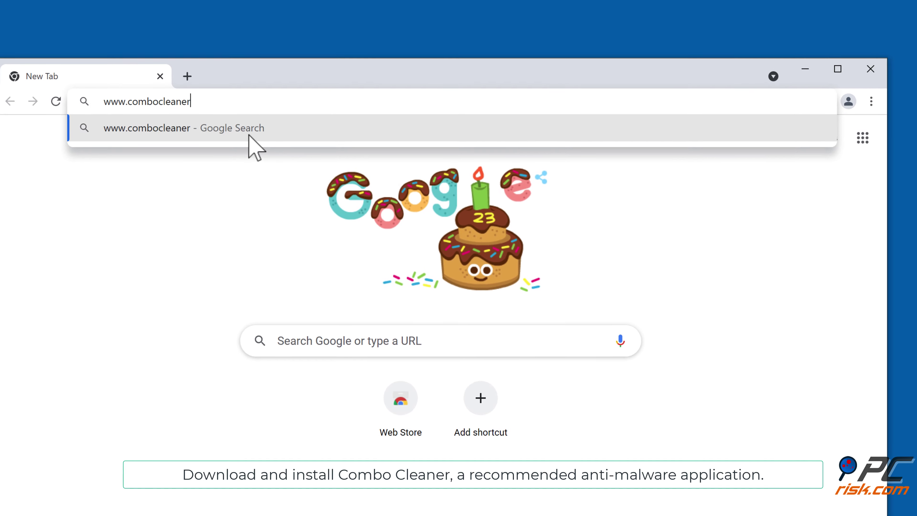
key("Return")
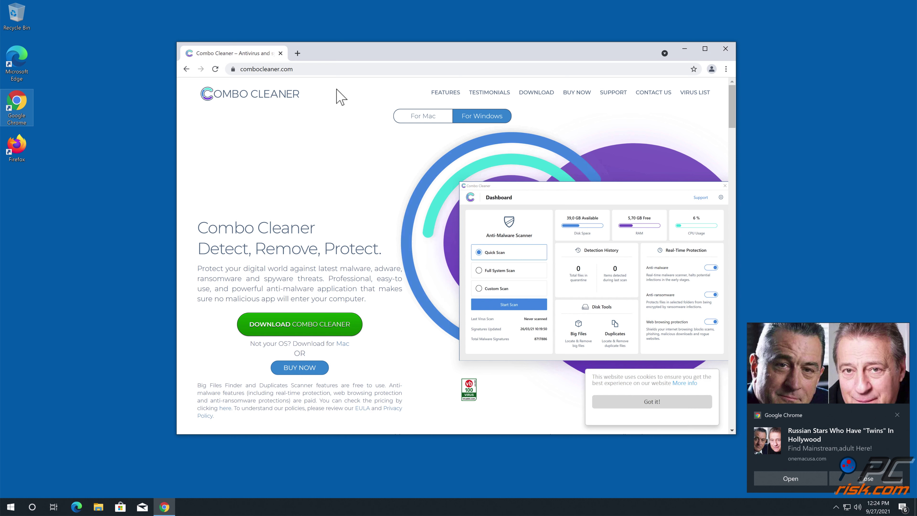
Download CCSetup.exe and run it through the UAC prompt, Next and Finish
left_click(311, 324)
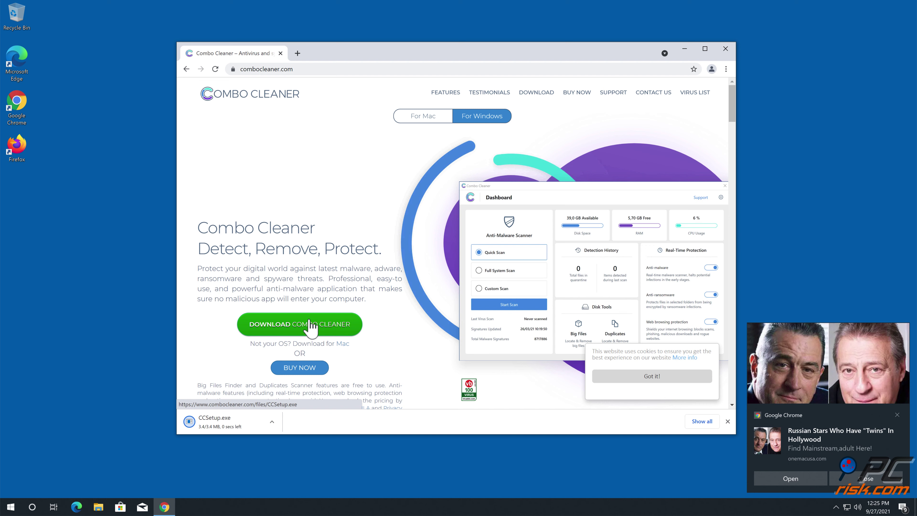
left_click(246, 428)
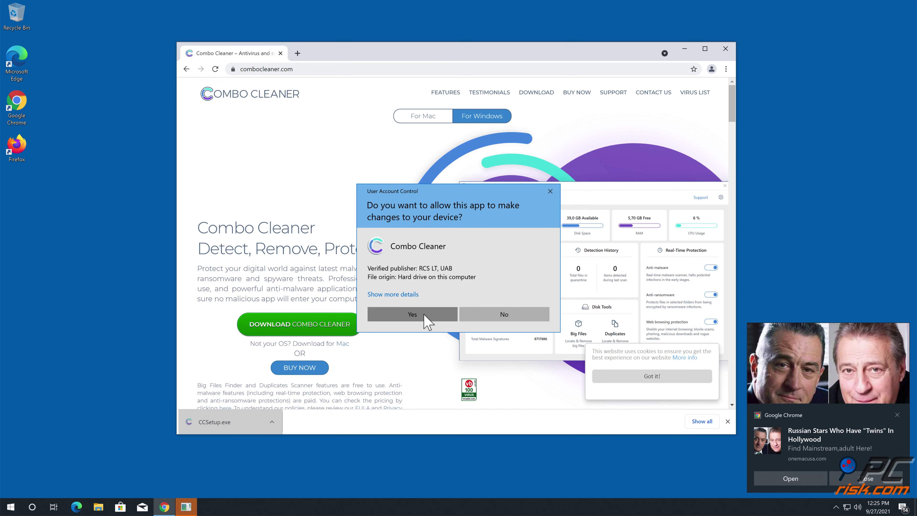
left_click(424, 314)
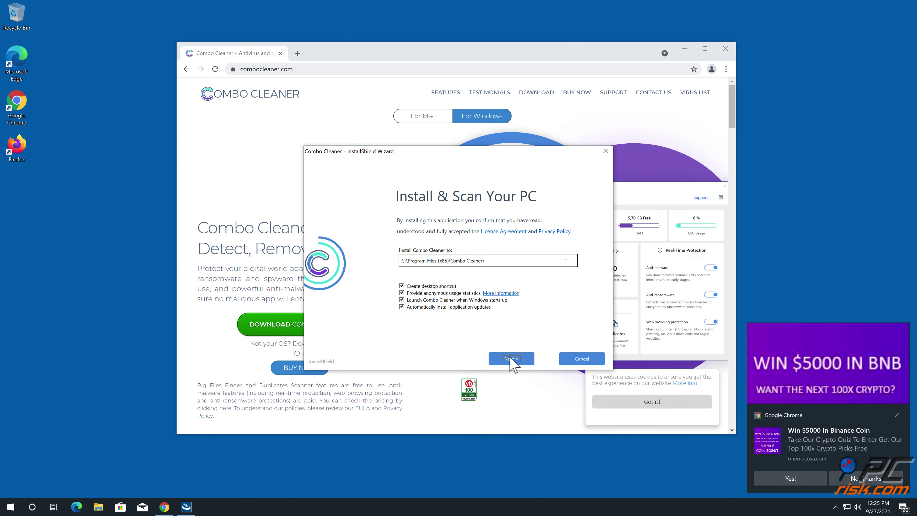
left_click(511, 358)
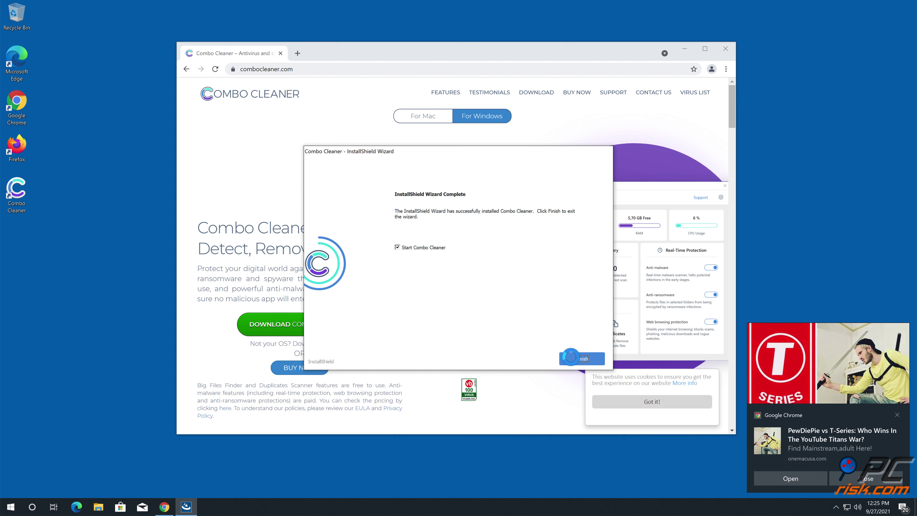
left_click(580, 359)
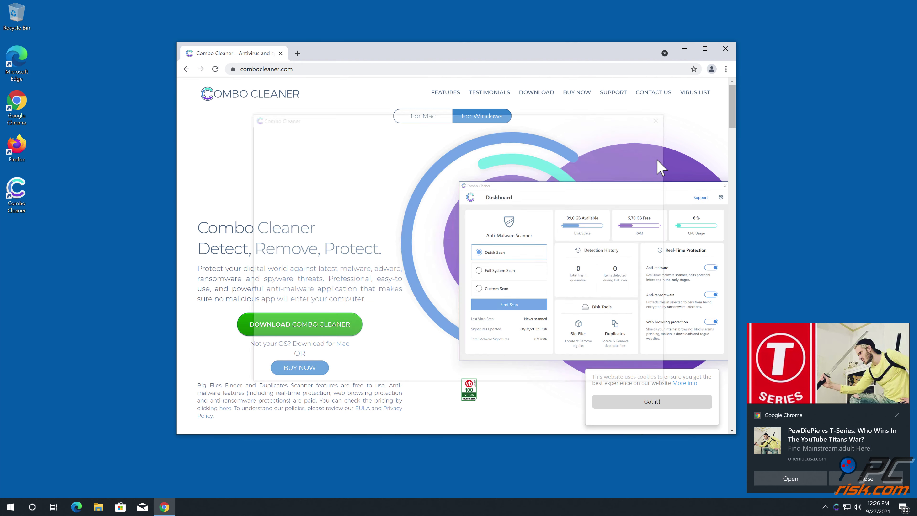
Close Chrome and its ad notification, then quick-scan and quarantine the onemacusa.com Ads threat
left_click(726, 49)
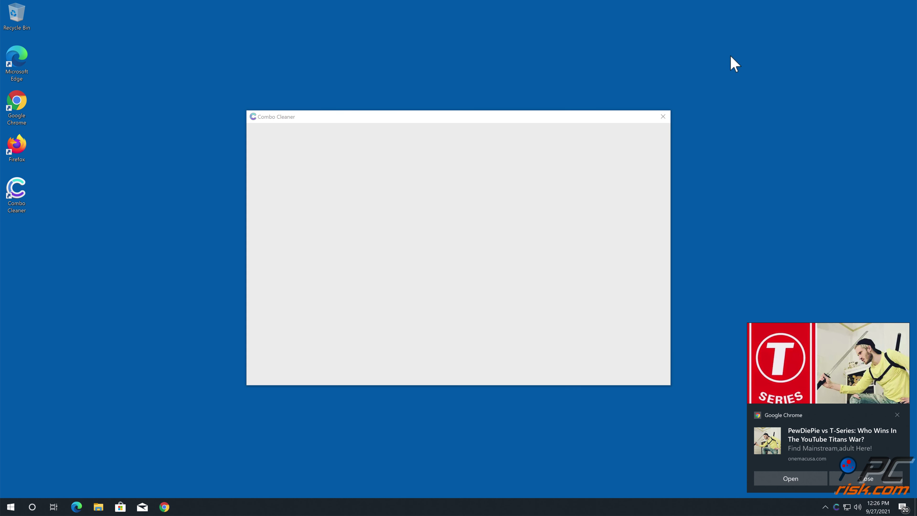
left_click(897, 415)
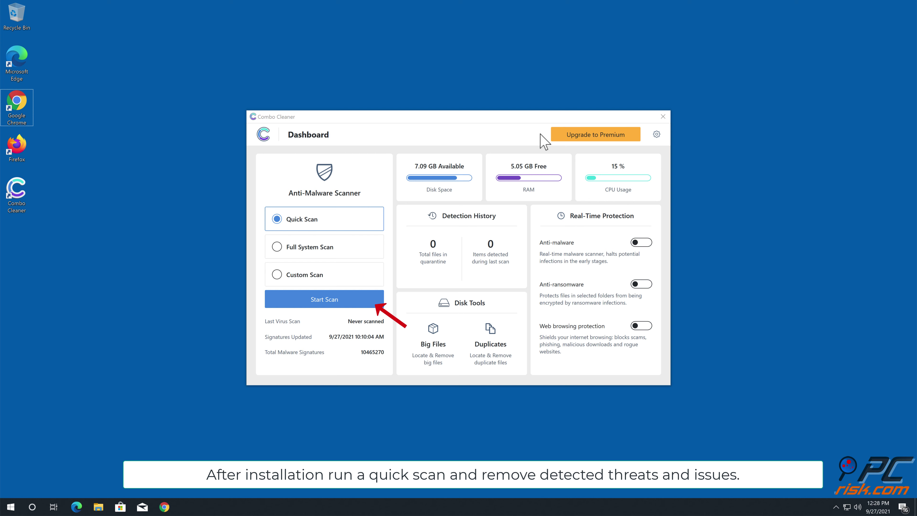
left_click(351, 300)
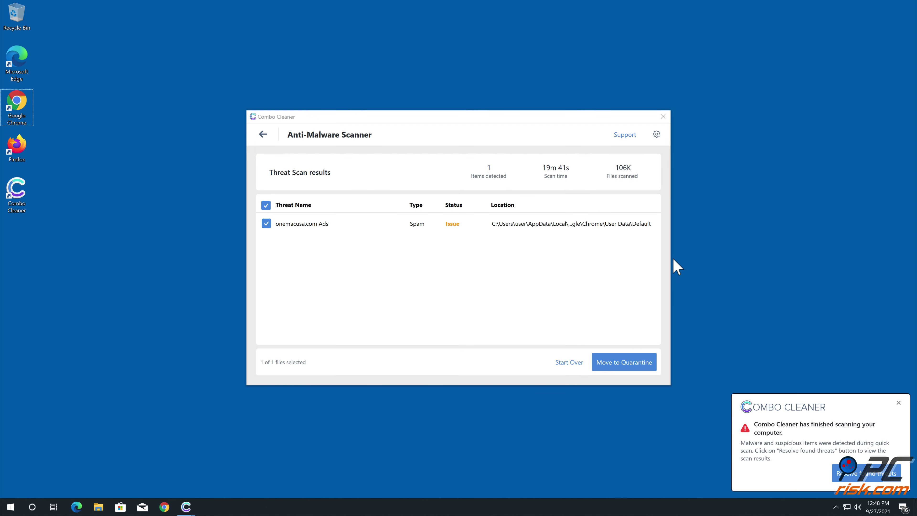
left_click(614, 367)
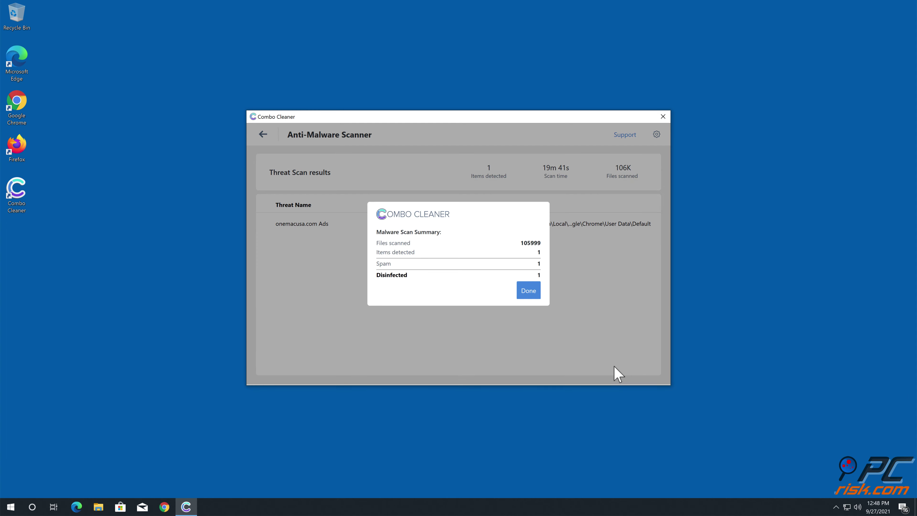
left_click(528, 290)
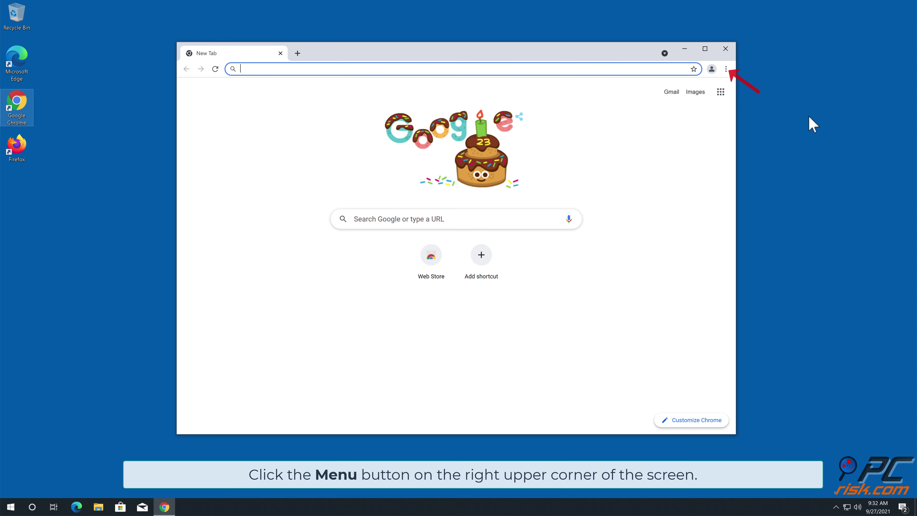
Remove onemacusa.com under Privacy and security > Site Settings > Notifications, then close Chrome
left_click(726, 69)
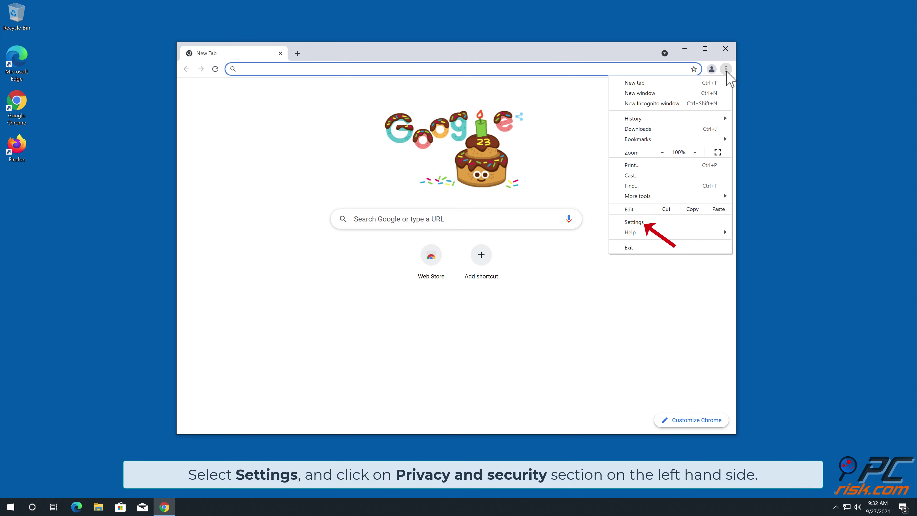
left_click(654, 223)
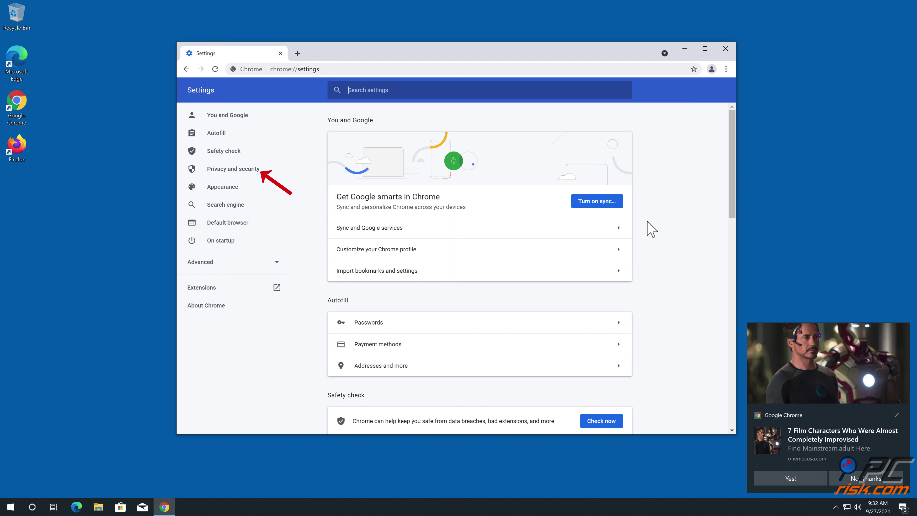
left_click(253, 176)
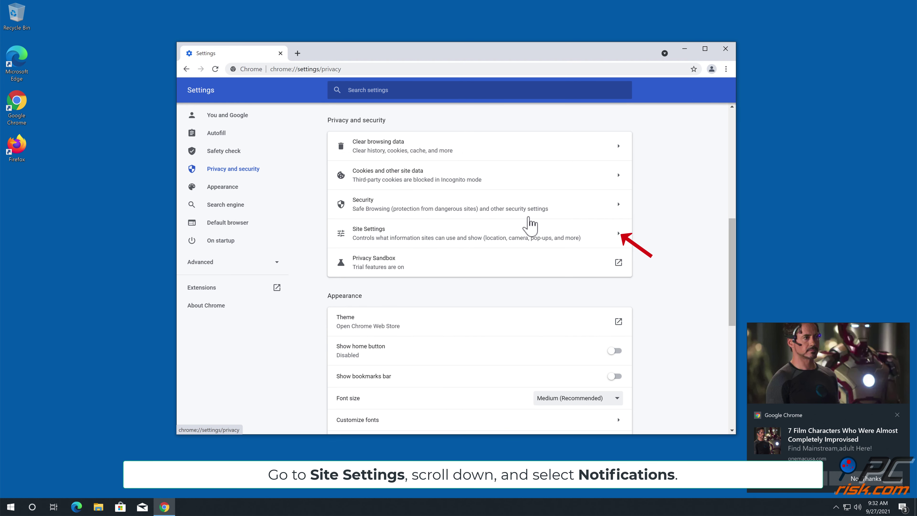
left_click(622, 238)
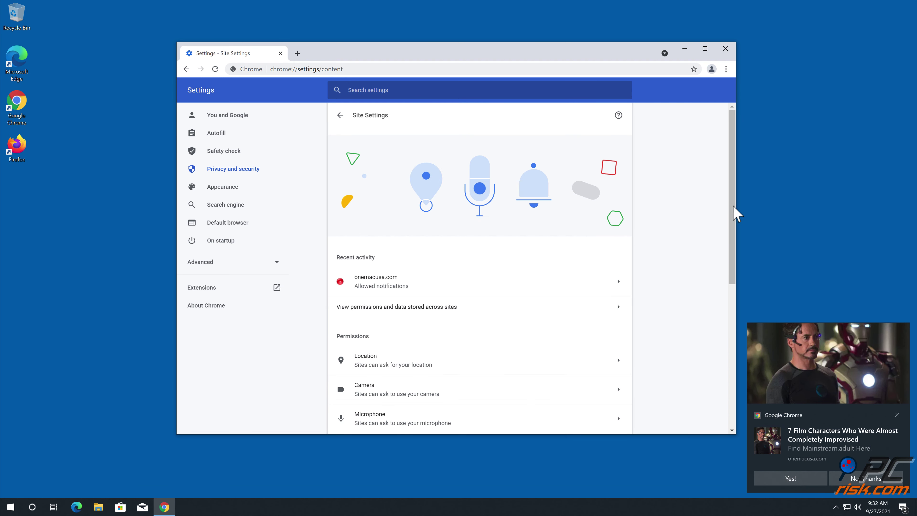
left_click_drag(734, 207, 730, 332)
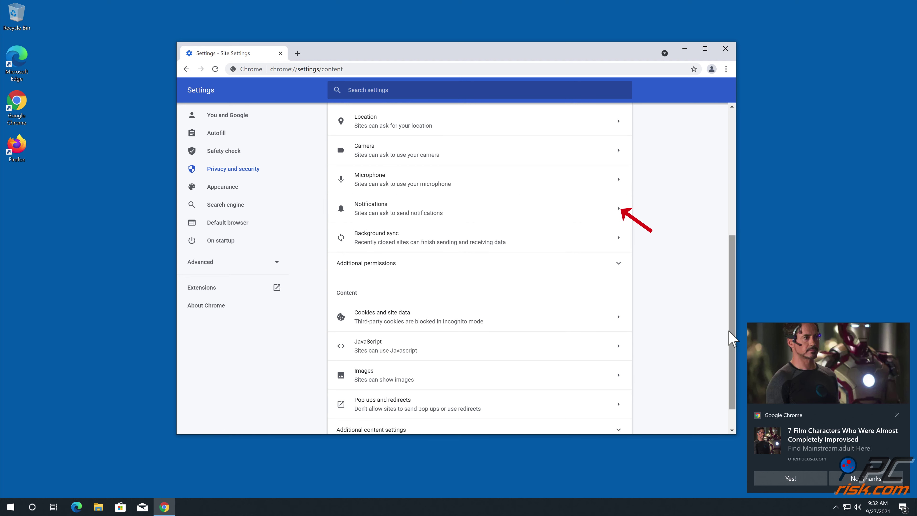
left_click(619, 217)
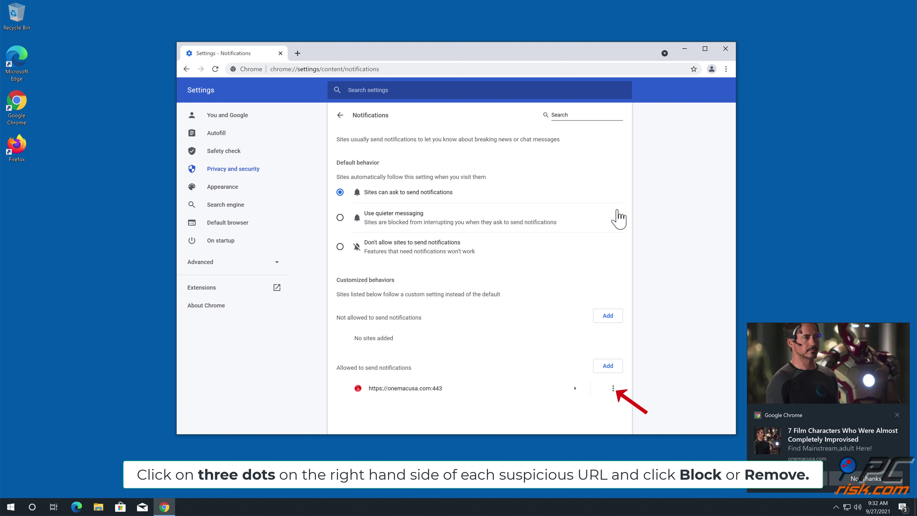
left_click(613, 389)
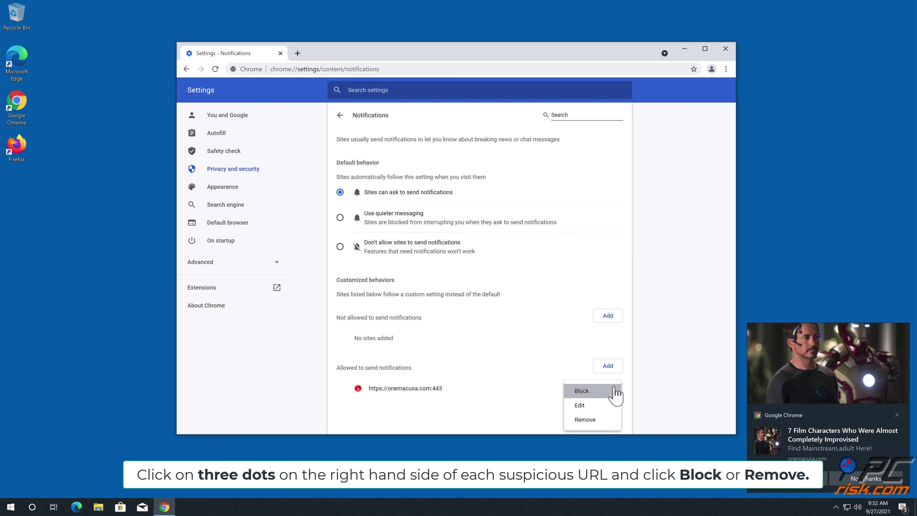
left_click(601, 420)
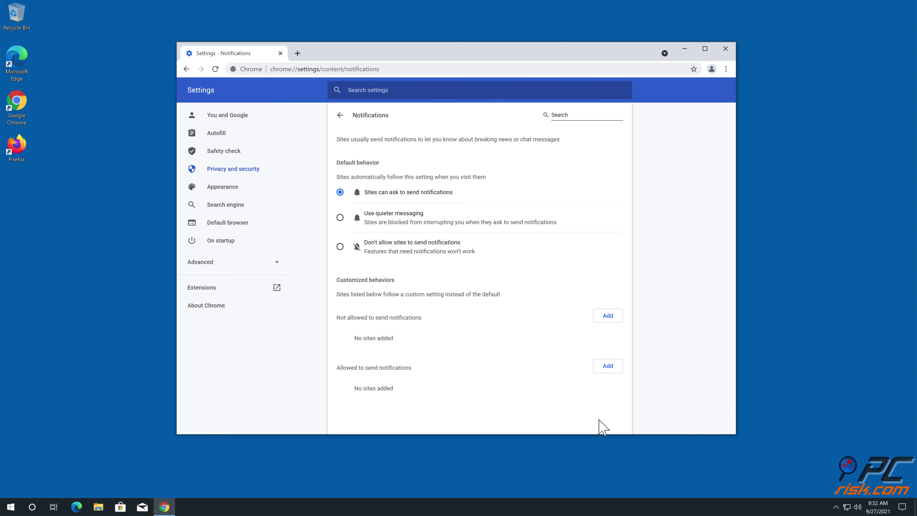
left_click(724, 49)
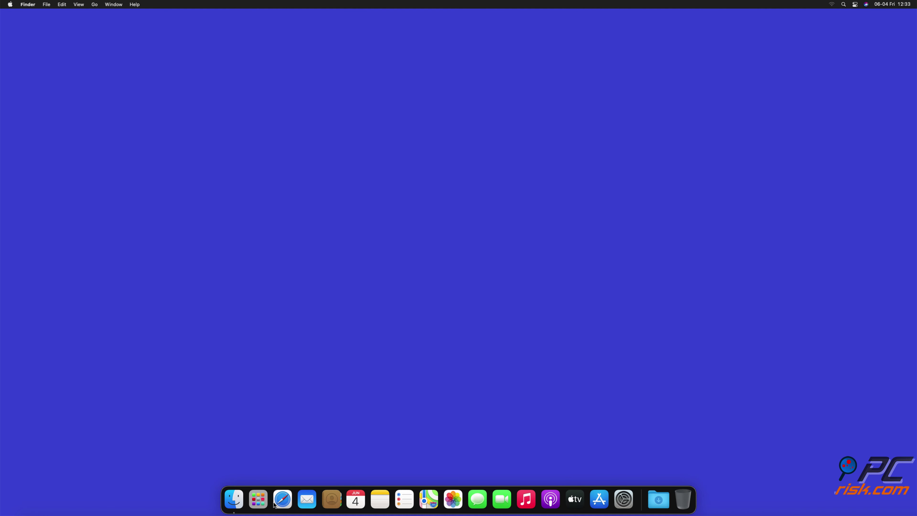
Launch Safari from the Dock
left_click(282, 499)
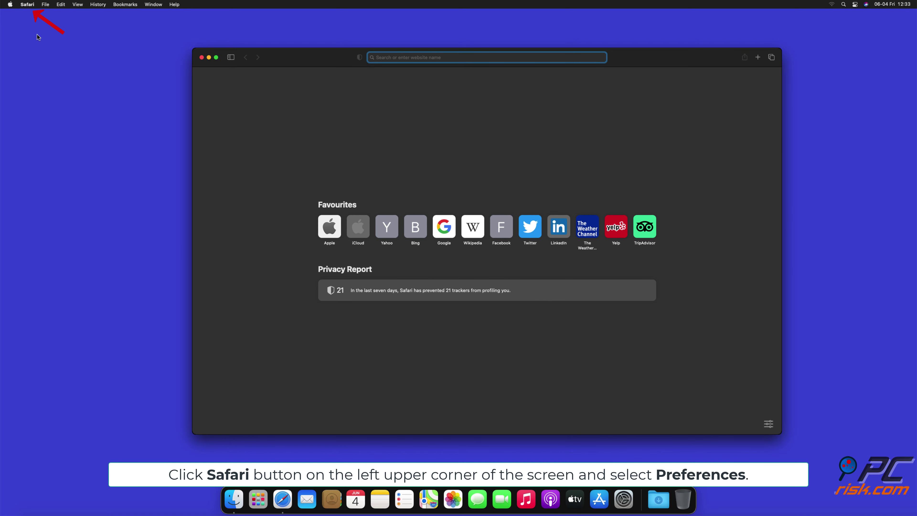
Go to the Notifications list under the Websites pane of Safari Preferences
left_click(28, 4)
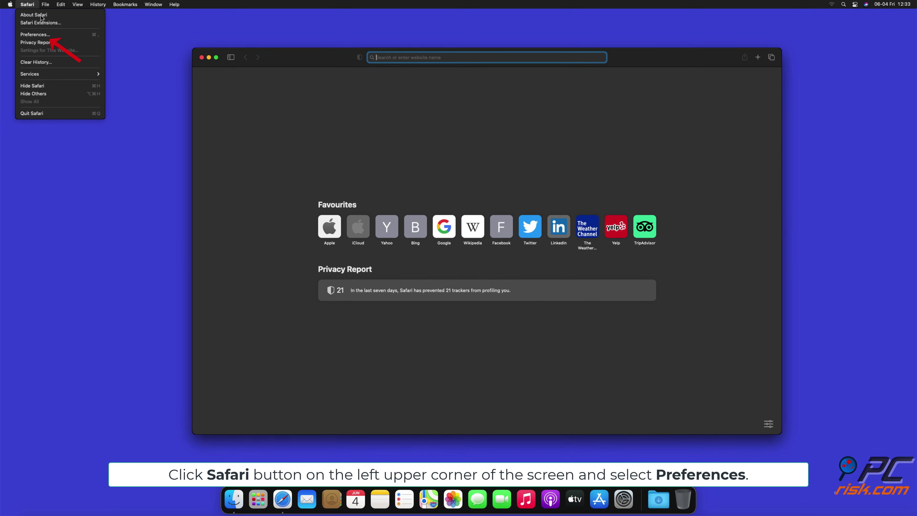
left_click(32, 35)
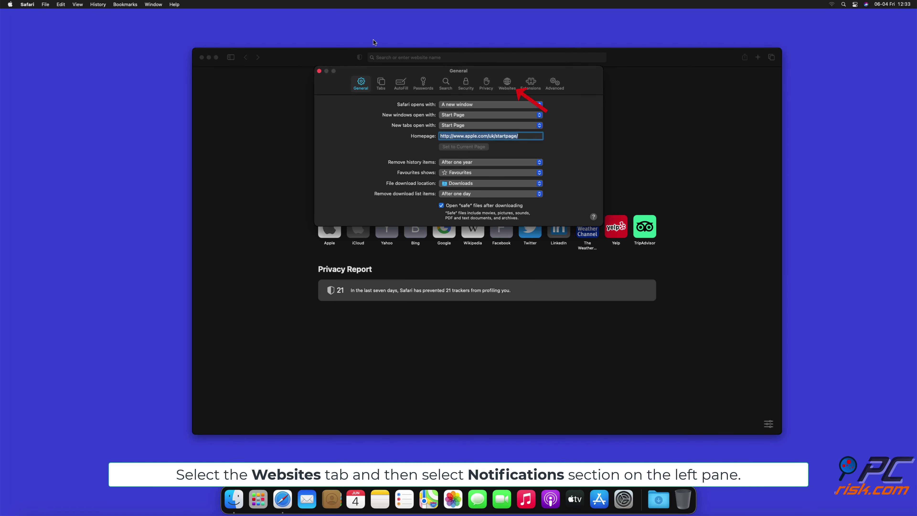
left_click(505, 85)
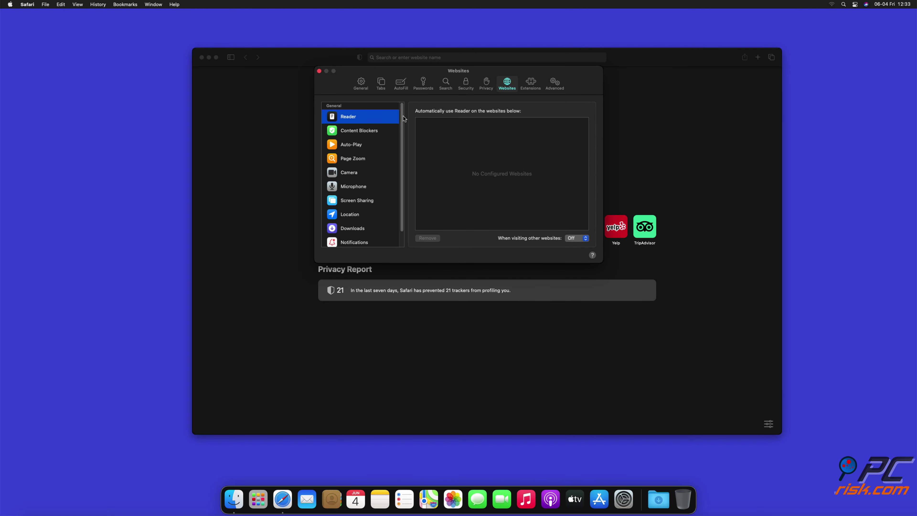
scroll(403, 123, "down", 1)
scroll(402, 120, "down", 2)
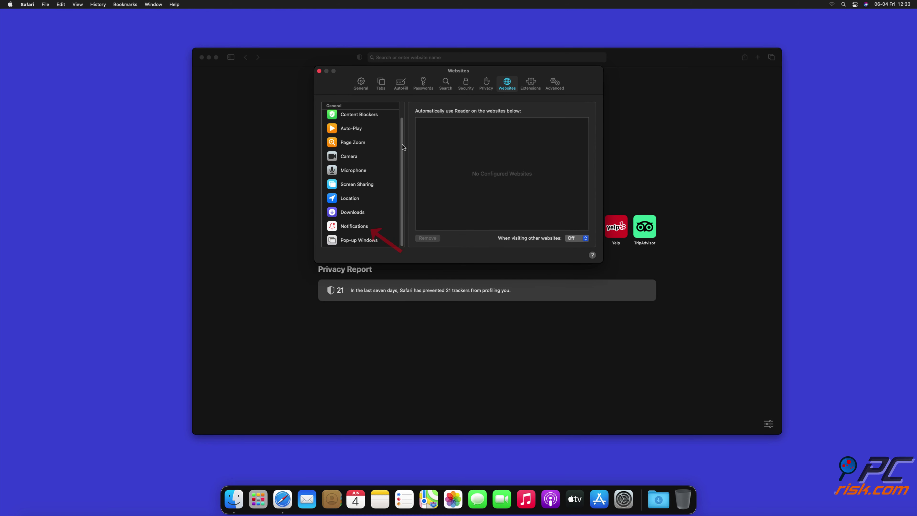
left_click(354, 226)
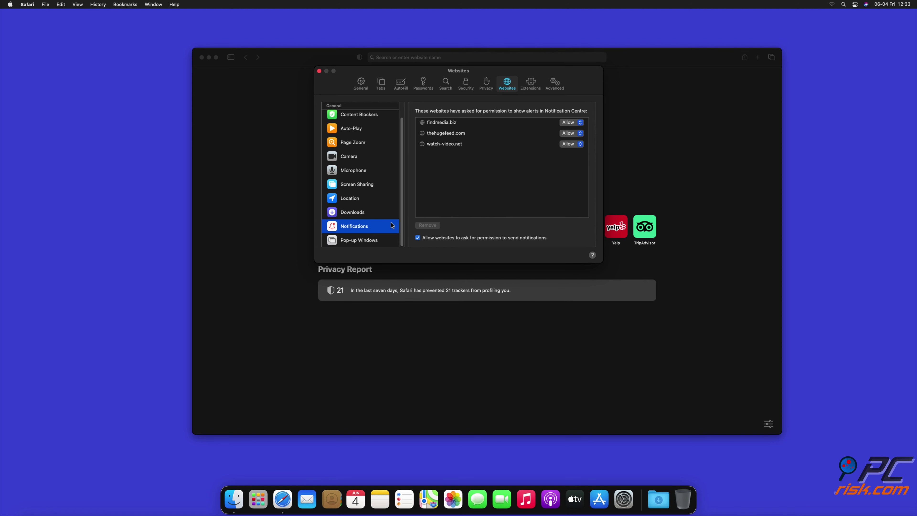
Set findmedia.biz, thehugefeed.com and watch-video.net to Deny, then close Preferences and Safari
left_click(580, 123)
left_click(575, 132)
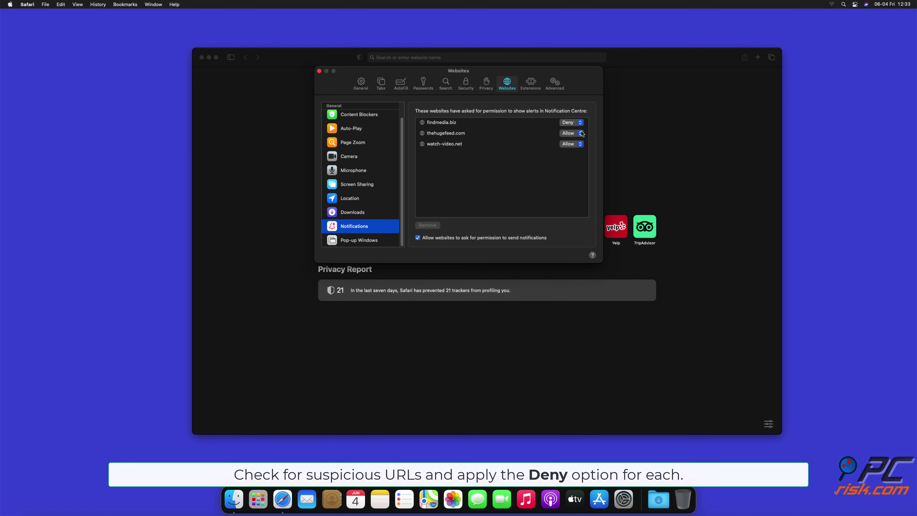
left_click(581, 133)
left_click(574, 142)
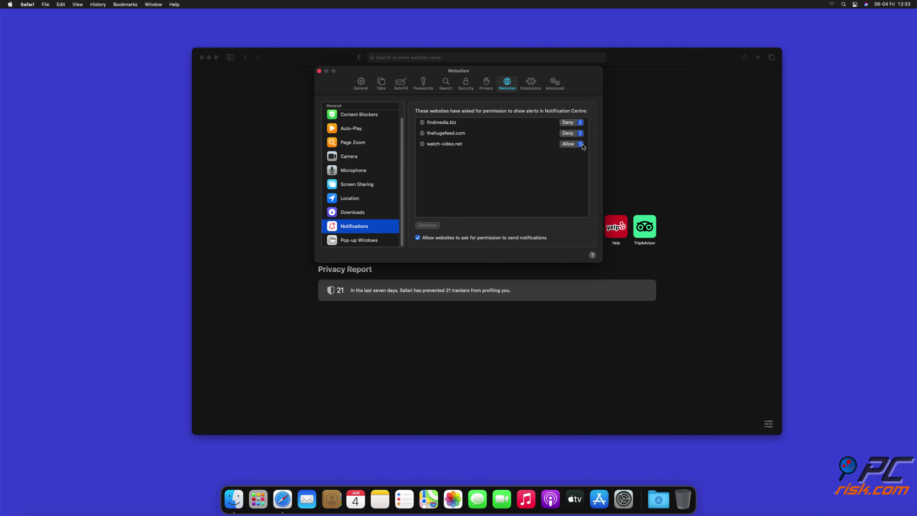
left_click(582, 144)
left_click(571, 154)
left_click(319, 71)
left_click(202, 57)
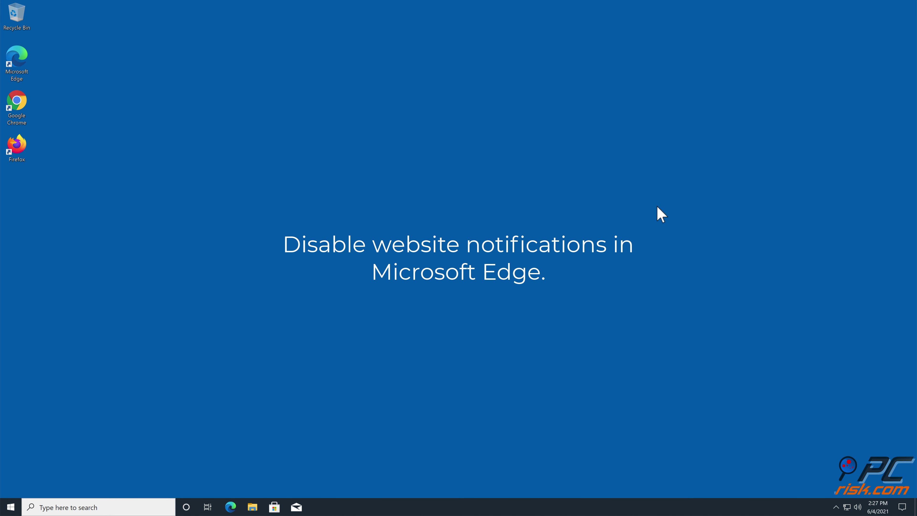
Launch Microsoft Edge from its desktop icon and open the three-dots menu
double_click(23, 76)
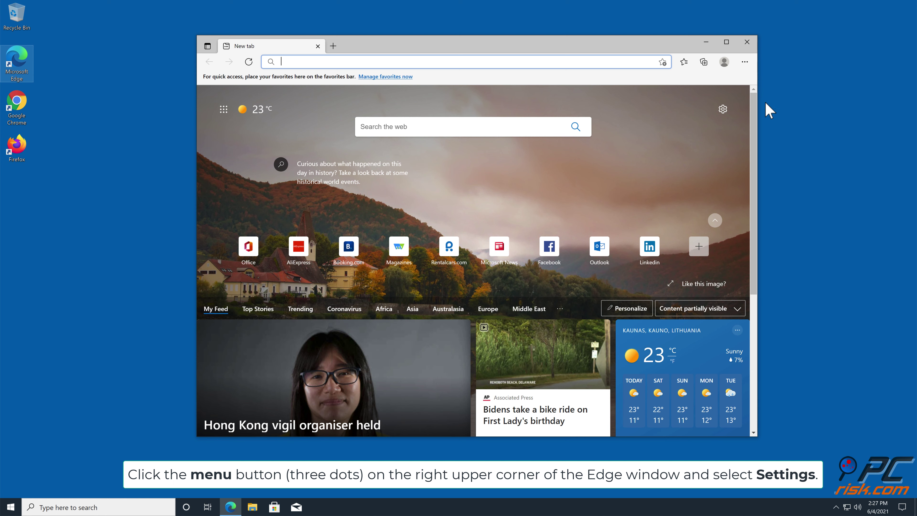
left_click(745, 62)
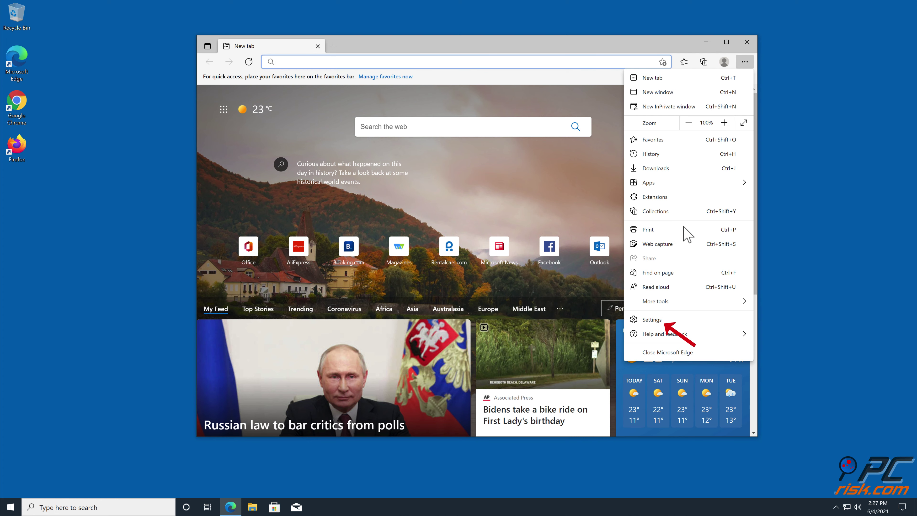
Remove captcharesolver.com:443 under Cookies and site permissions > Notifications, then close Edge
left_click(660, 320)
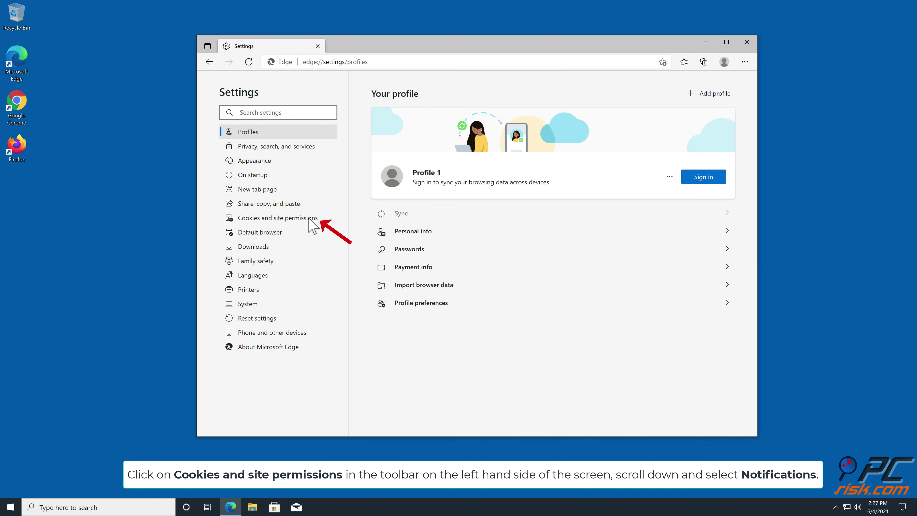
left_click(295, 218)
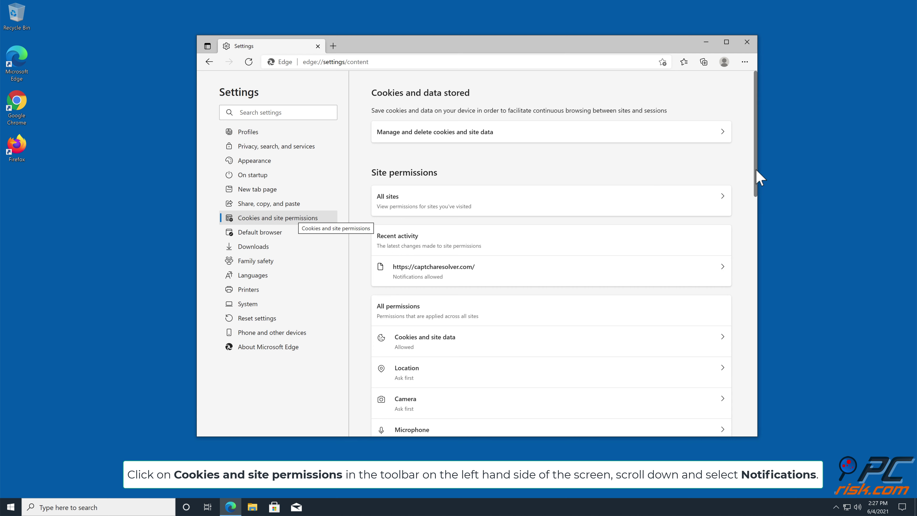
left_click_drag(757, 171, 753, 248)
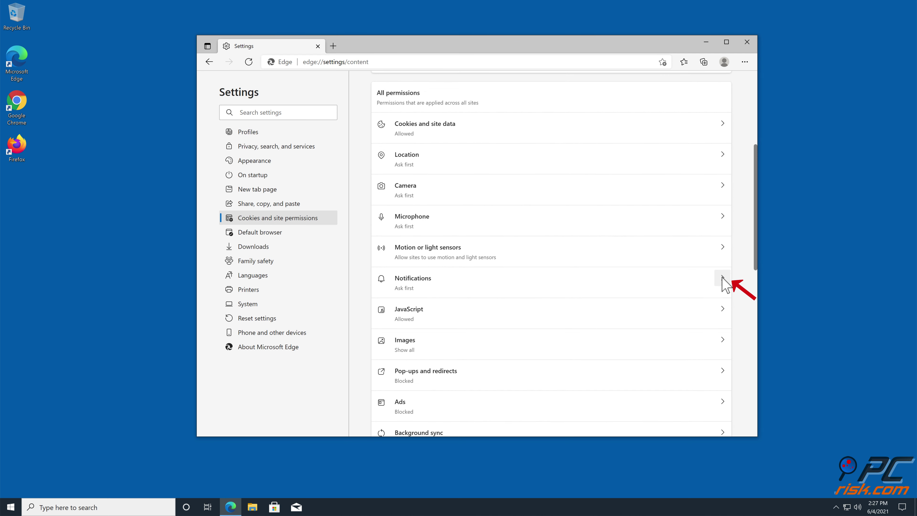
left_click(723, 279)
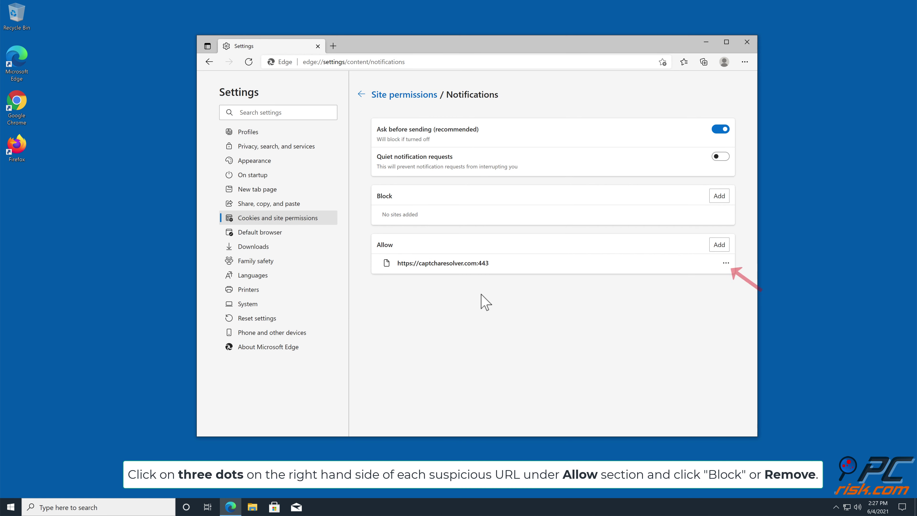
left_click(725, 263)
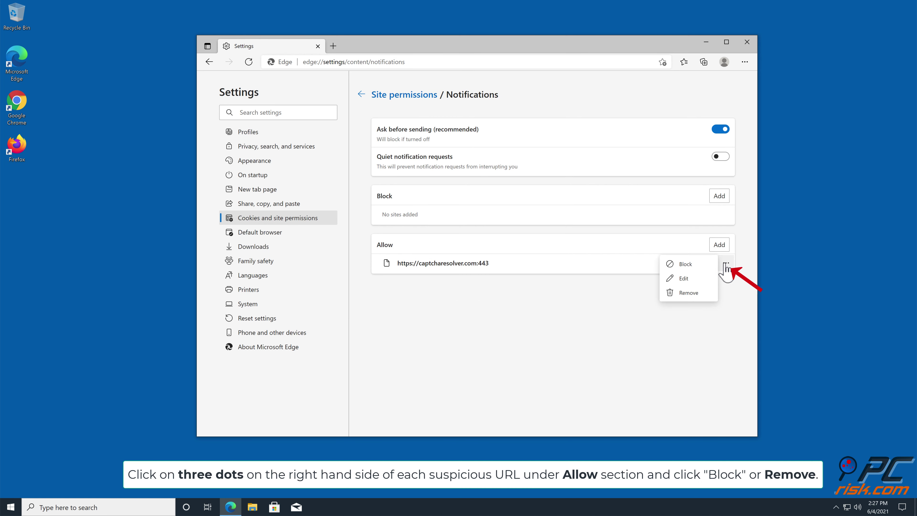
left_click(690, 292)
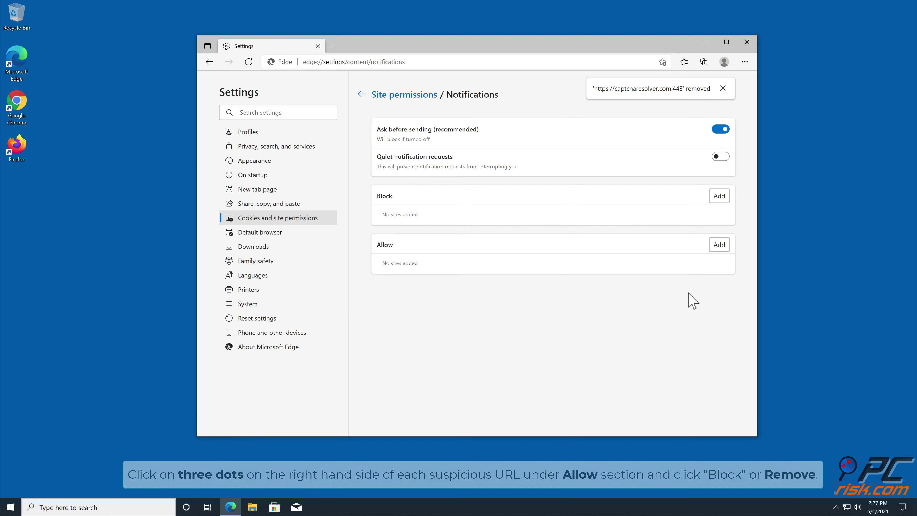
left_click(747, 41)
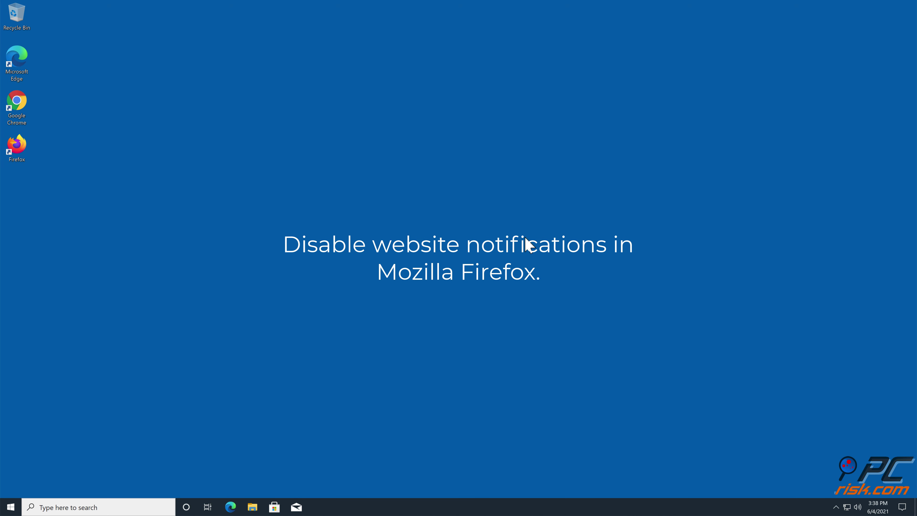
Launch Firefox, open Settings > Privacy & Security, and scroll to the Permissions section
double_click(26, 148)
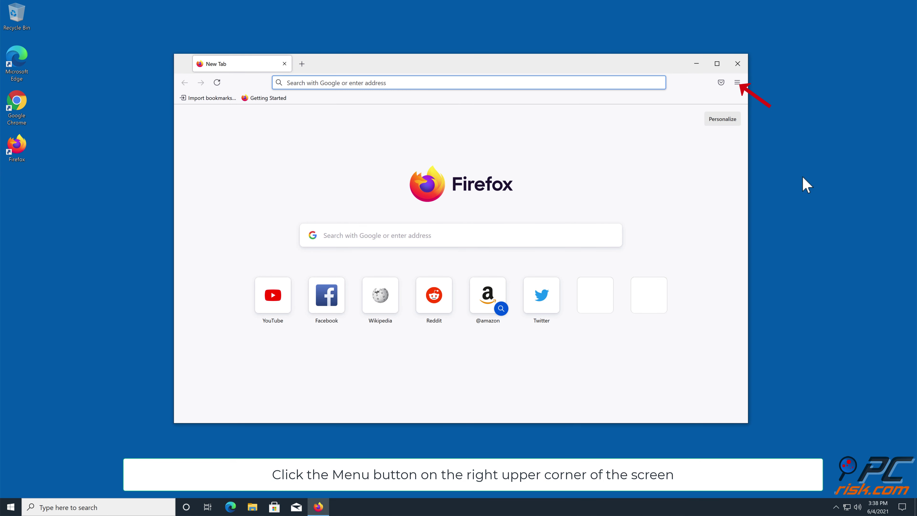
left_click(738, 83)
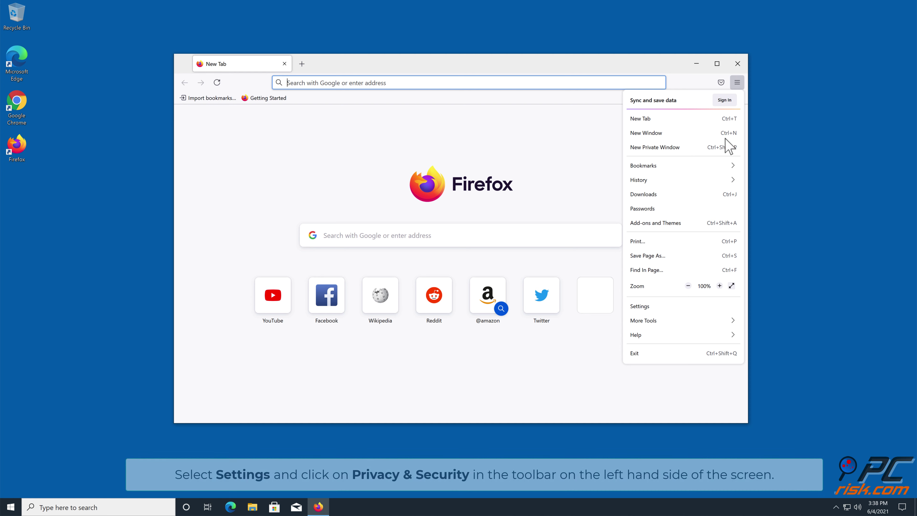
left_click(641, 307)
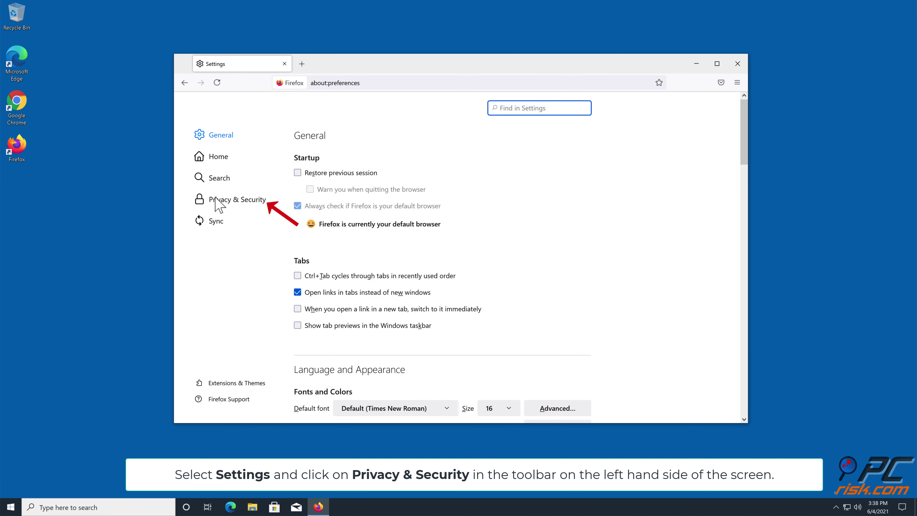
left_click(218, 200)
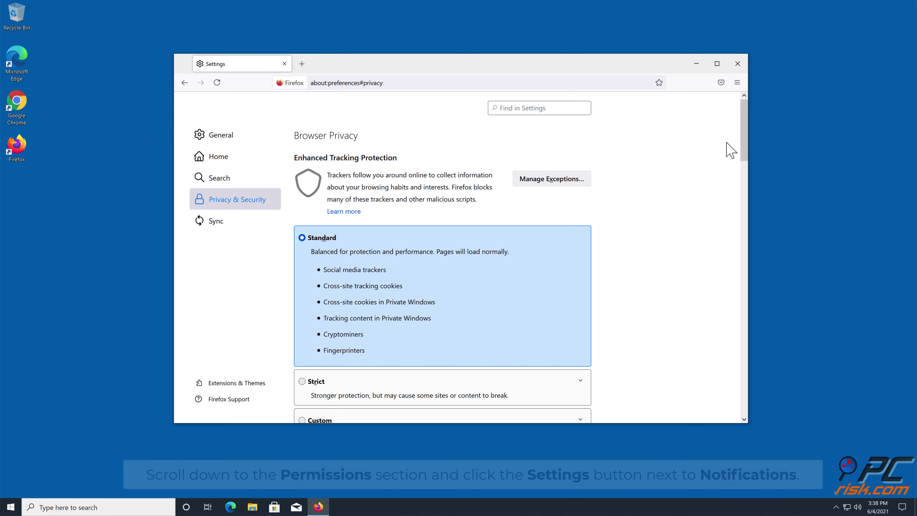
left_click_drag(744, 130, 731, 293)
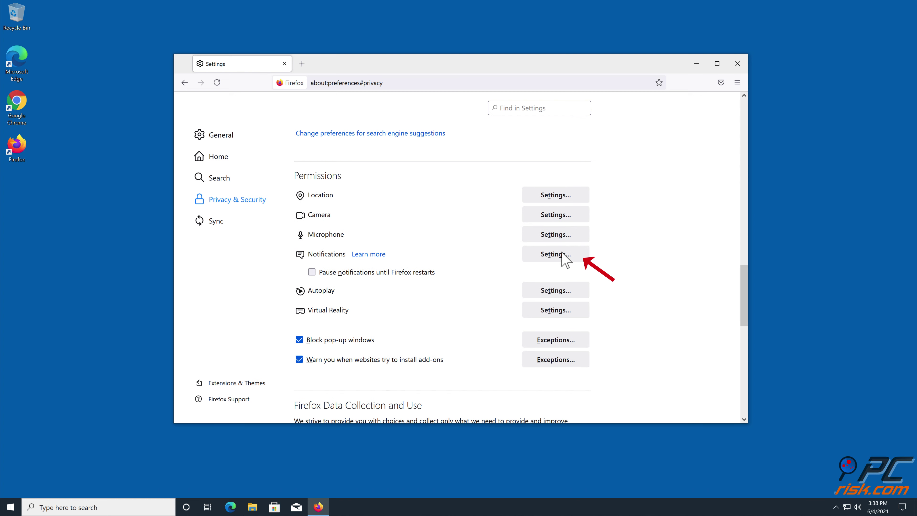
Set h.captcharesolver.com to Block in Firefox's notification permissions, save, and close Firefox
left_click(549, 254)
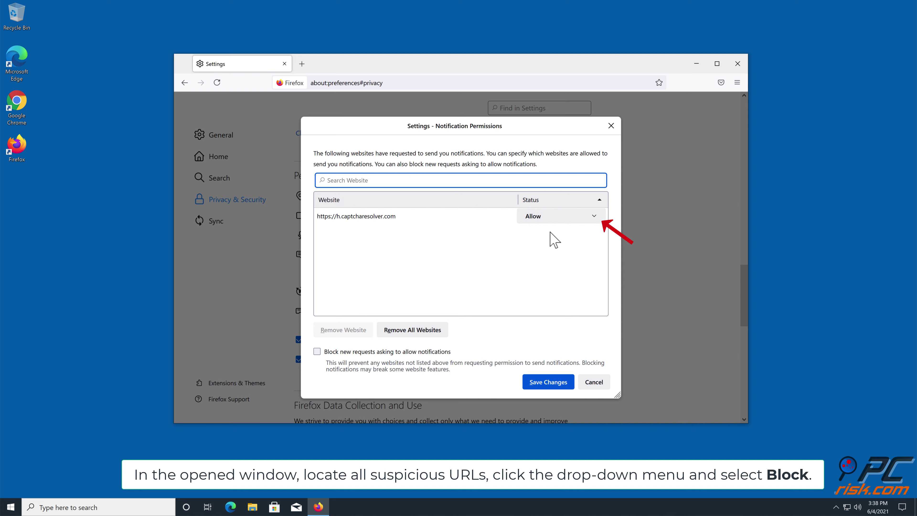
left_click(594, 216)
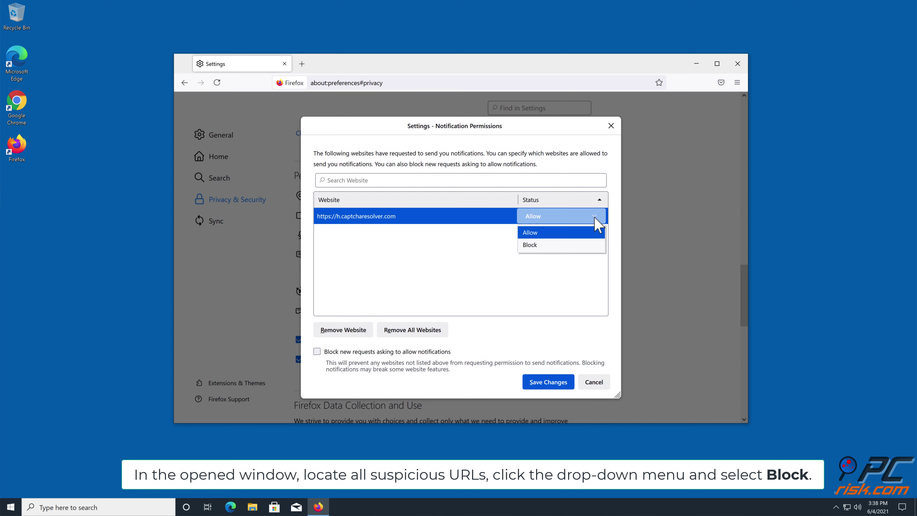
left_click(544, 246)
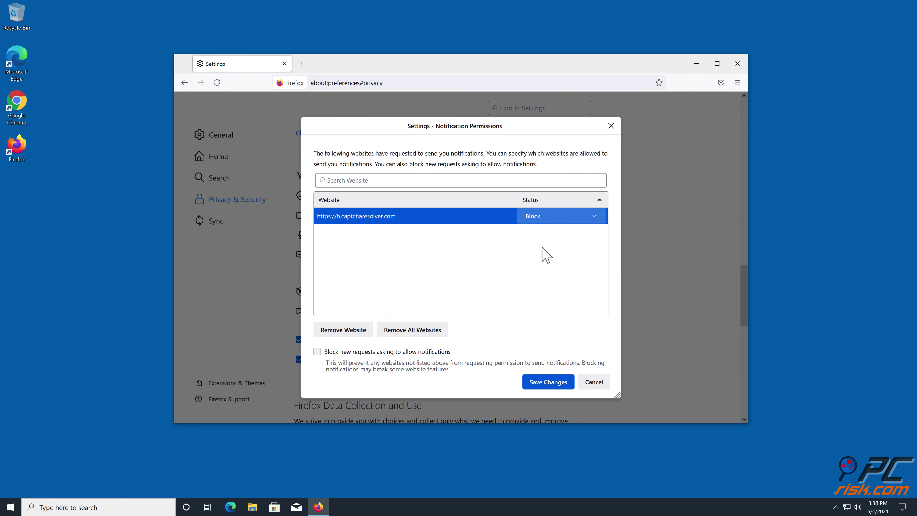
left_click(547, 383)
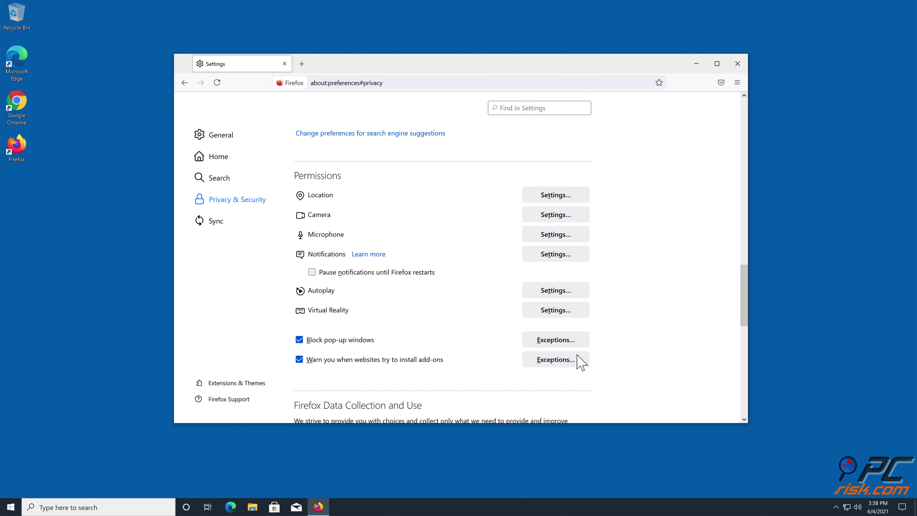
left_click(736, 64)
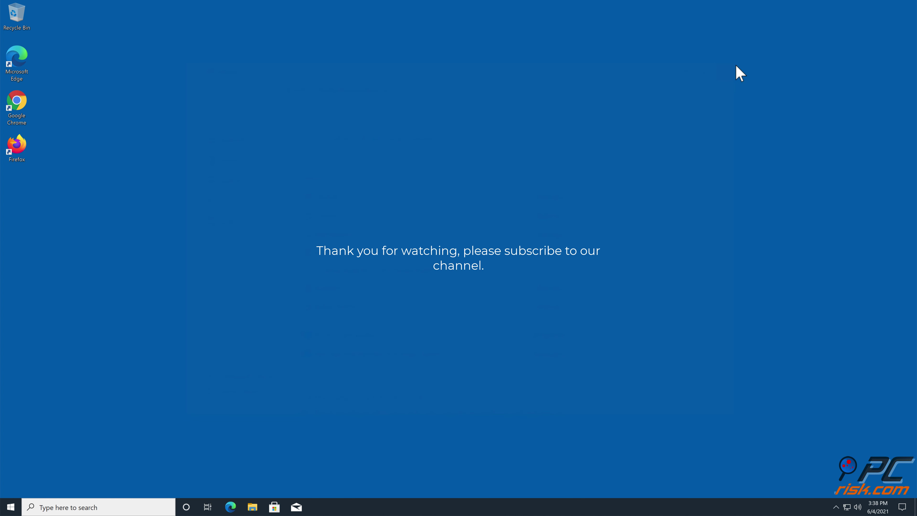